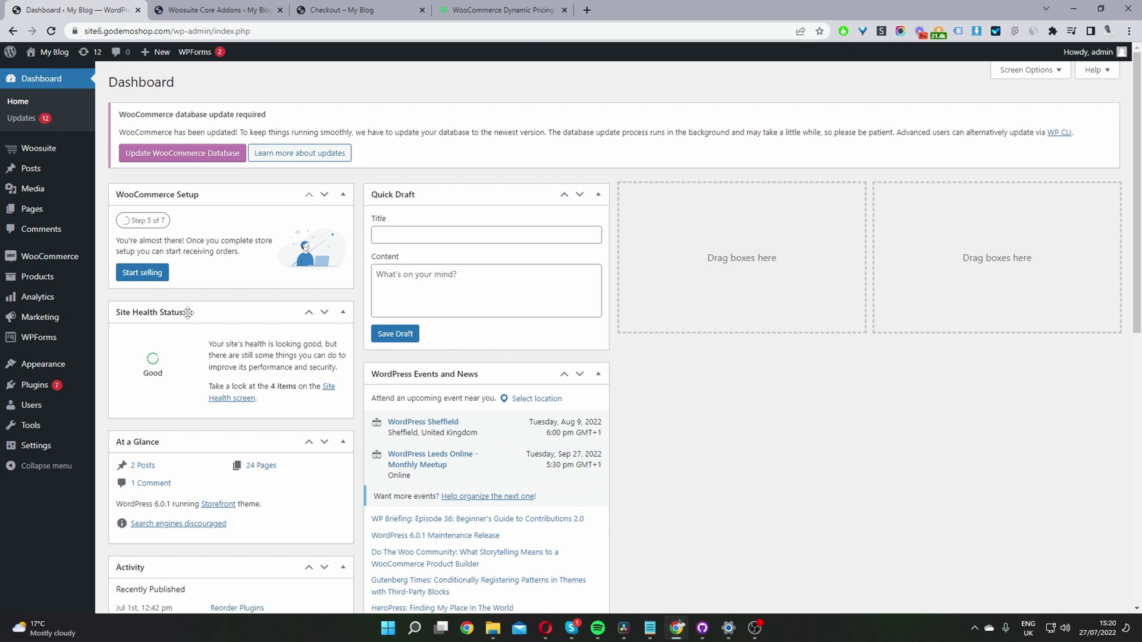
Display the Woosuite flyout submenu from the Plugins area of the admin sidebar
mouse_move(70, 387)
mouse_move(36, 154)
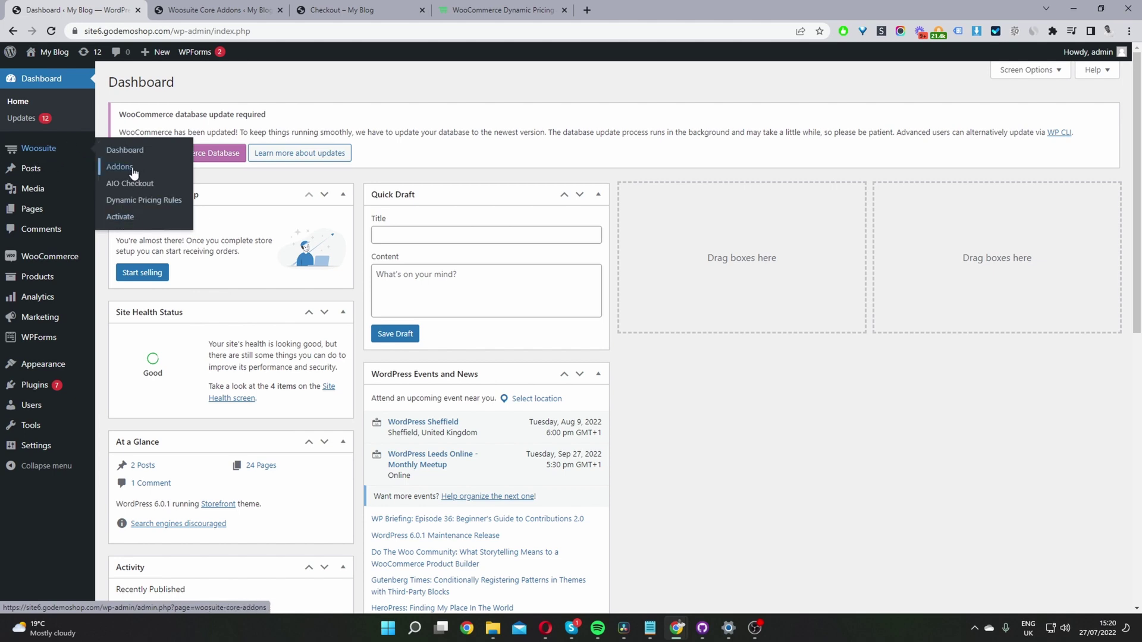
Browse the Woosuite Addons page, then go to Dynamic Pricing Rules on Order Totals
left_click(259, 12)
scroll(631, 334, "down", 4)
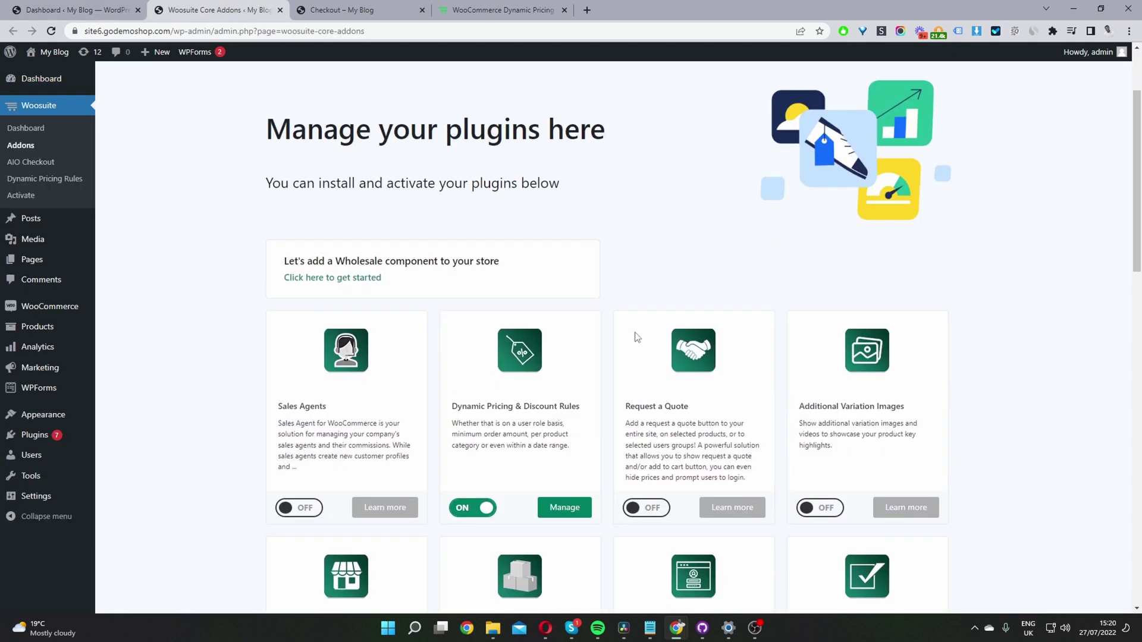
scroll(524, 343, "down", 1)
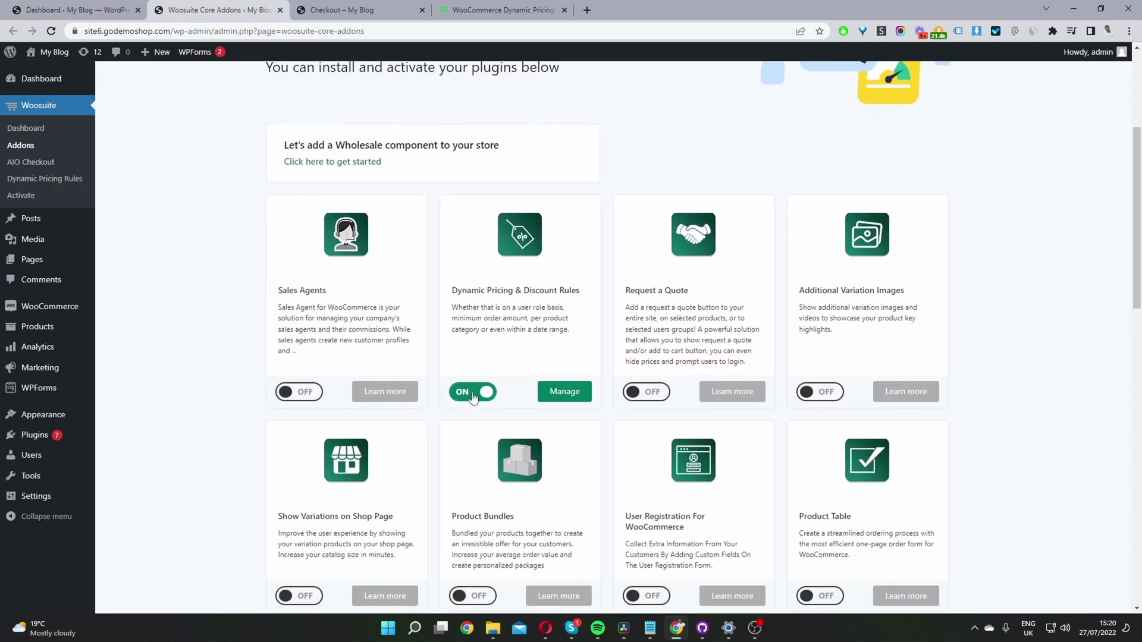
left_click(54, 185)
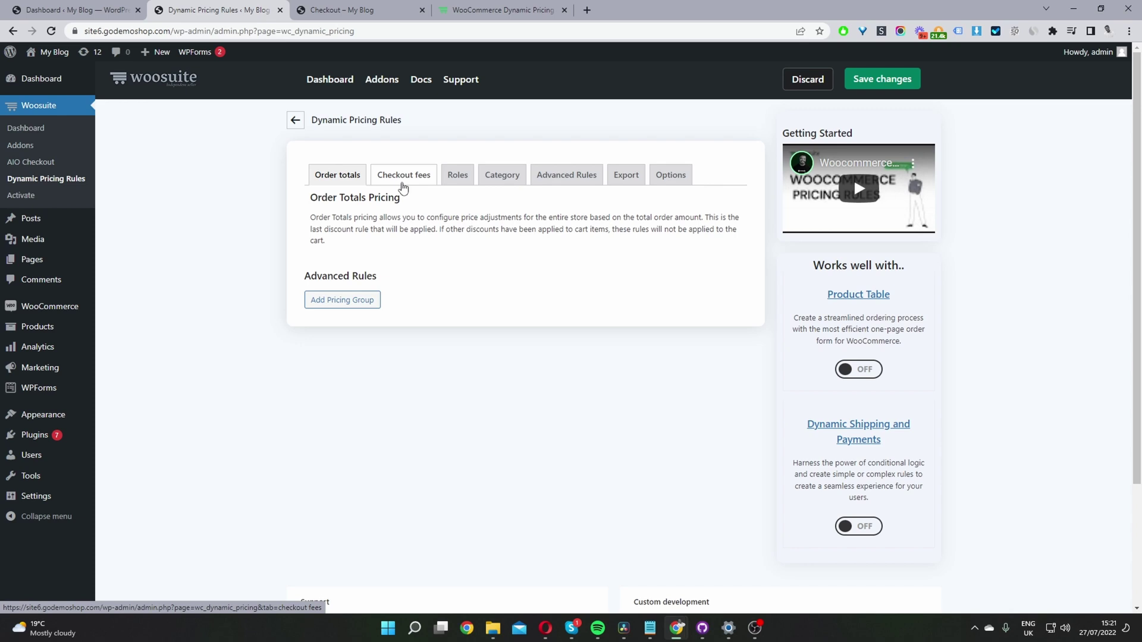
On the Checkout fees tab, expand FEES RULE SET and retitle it 'Fees Per Product'
left_click(403, 185)
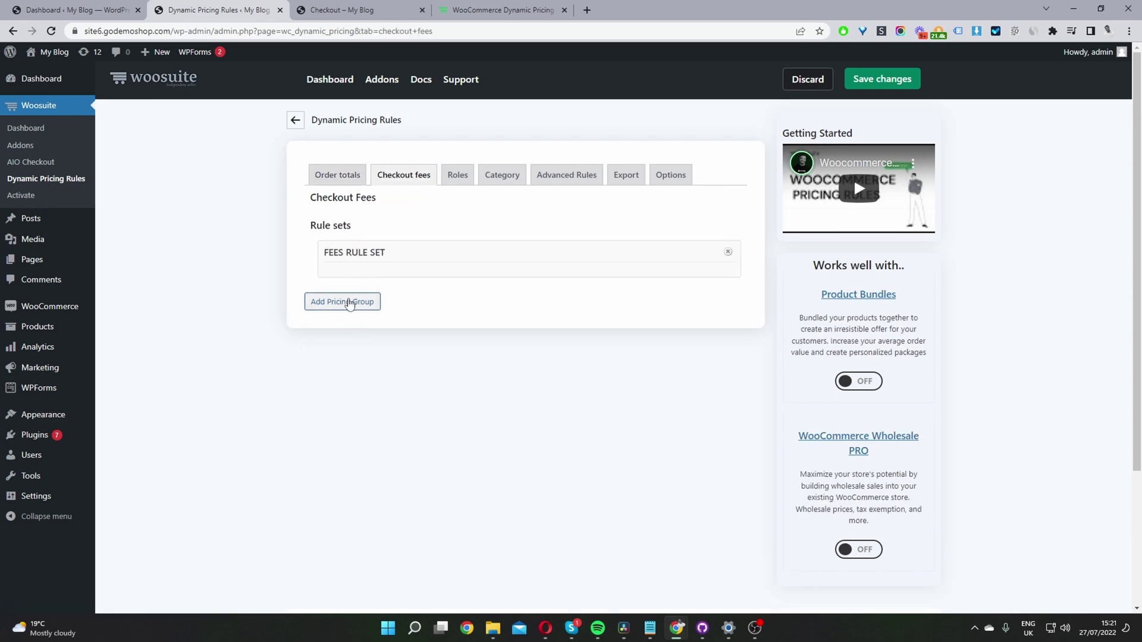
left_click(387, 252)
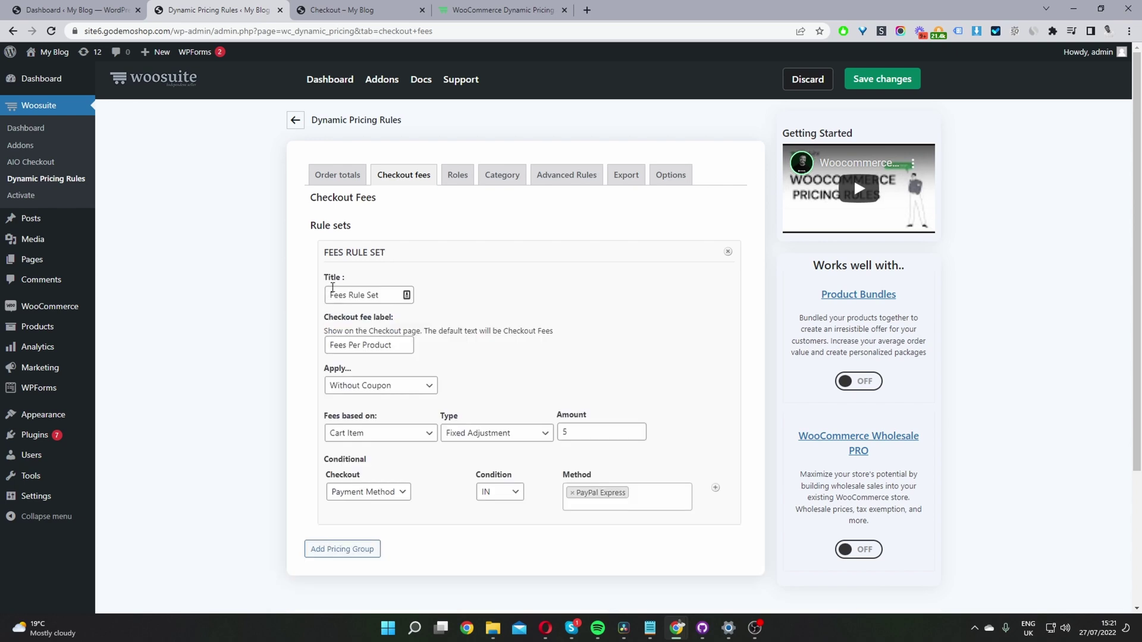
left_click(332, 292)
left_click_drag(330, 294, 348, 295)
left_click(393, 345)
key("shift+Tab")
type("Fees Per Product")
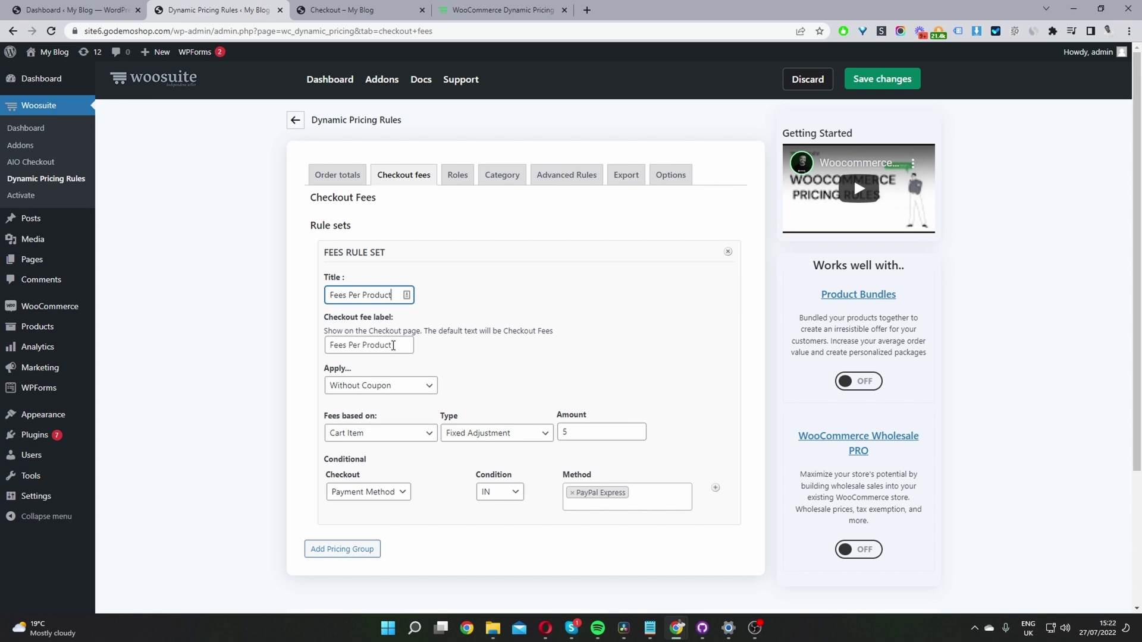
triple_click(393, 346)
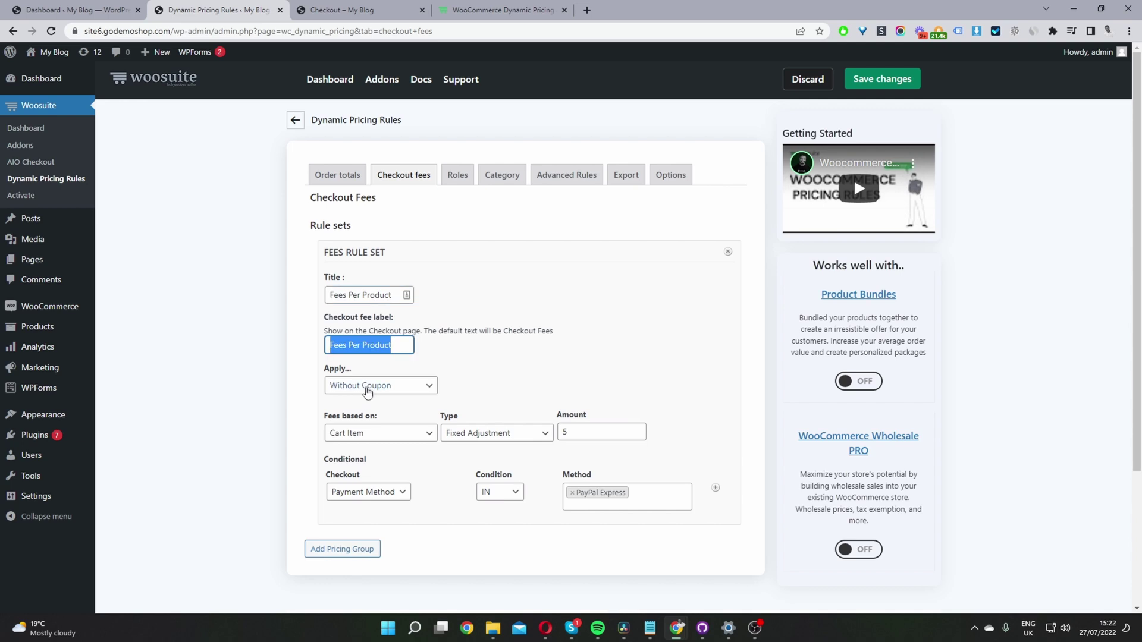
left_click(367, 392)
left_click(427, 406)
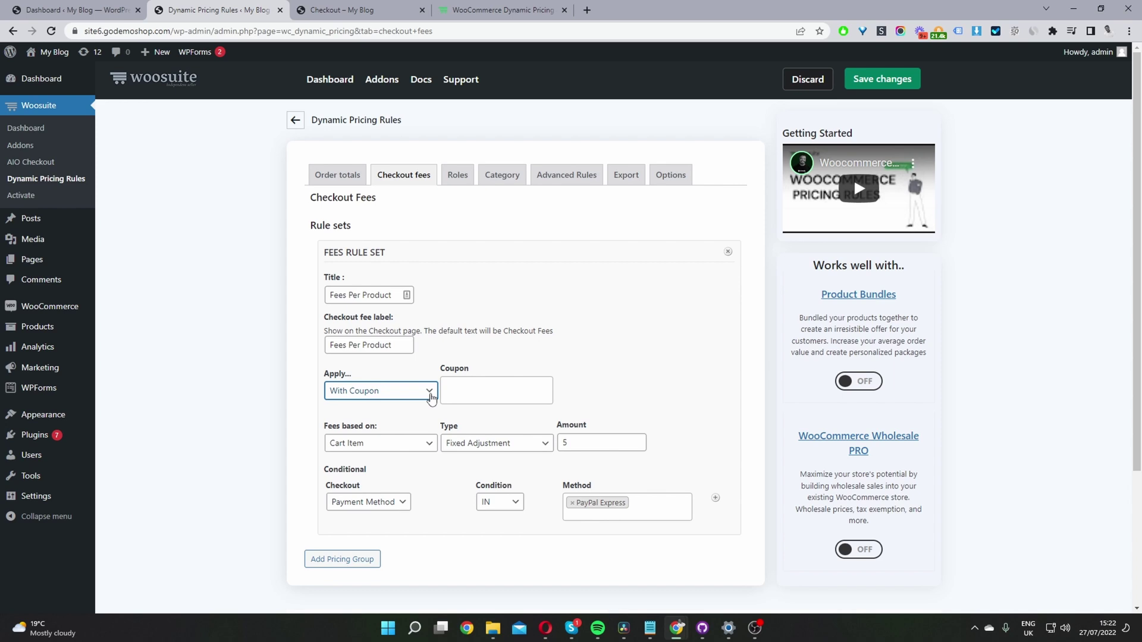
left_click(430, 393)
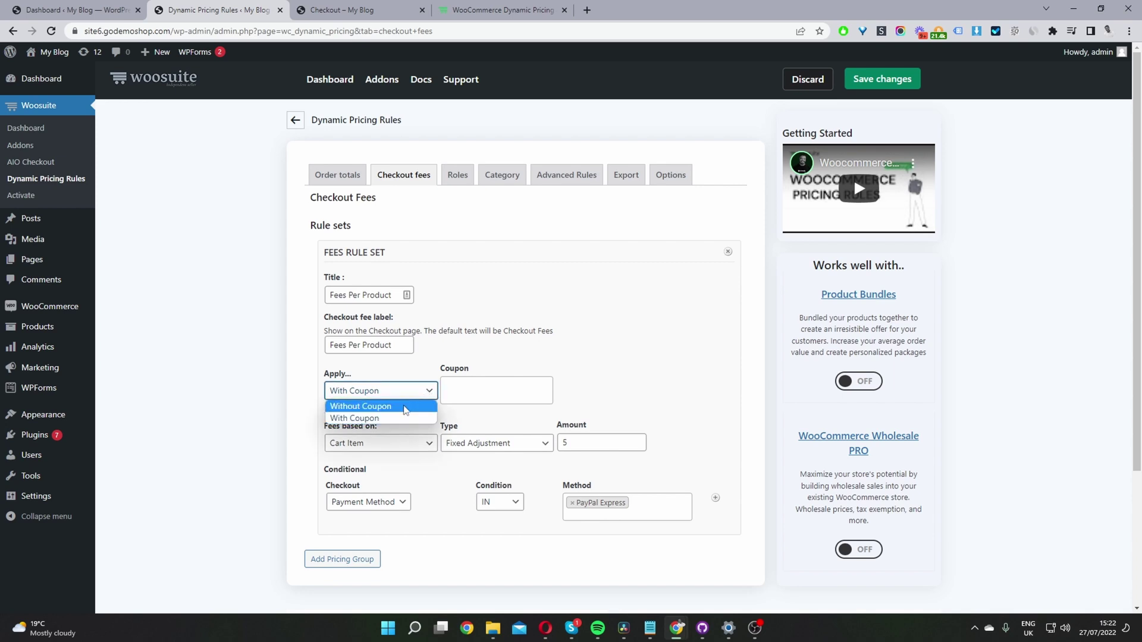
left_click(366, 402)
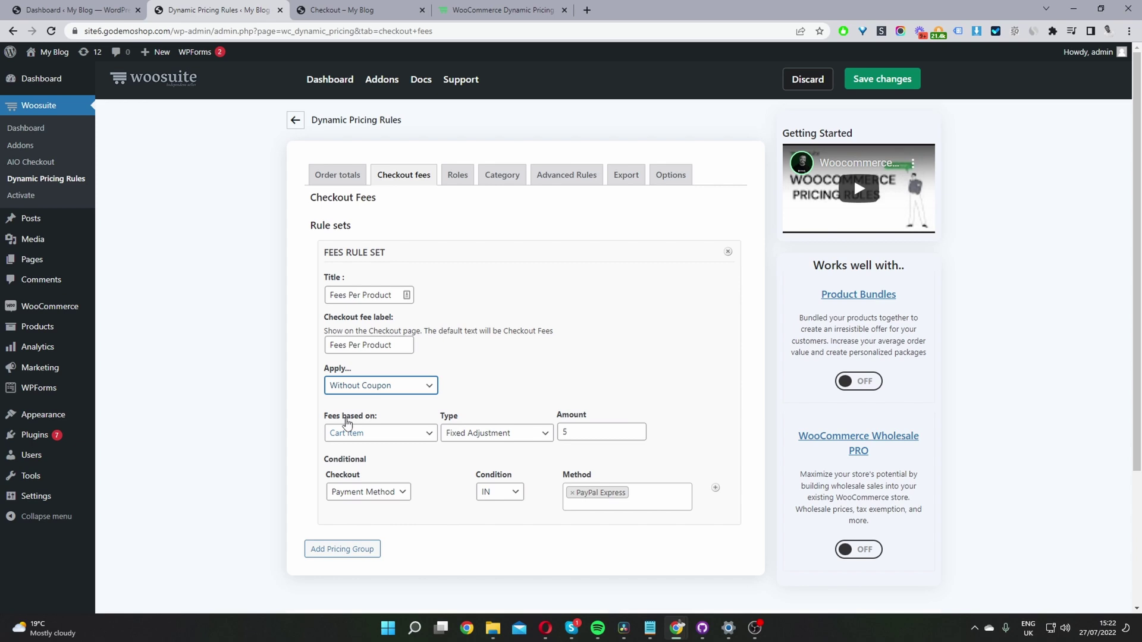
left_click(364, 439)
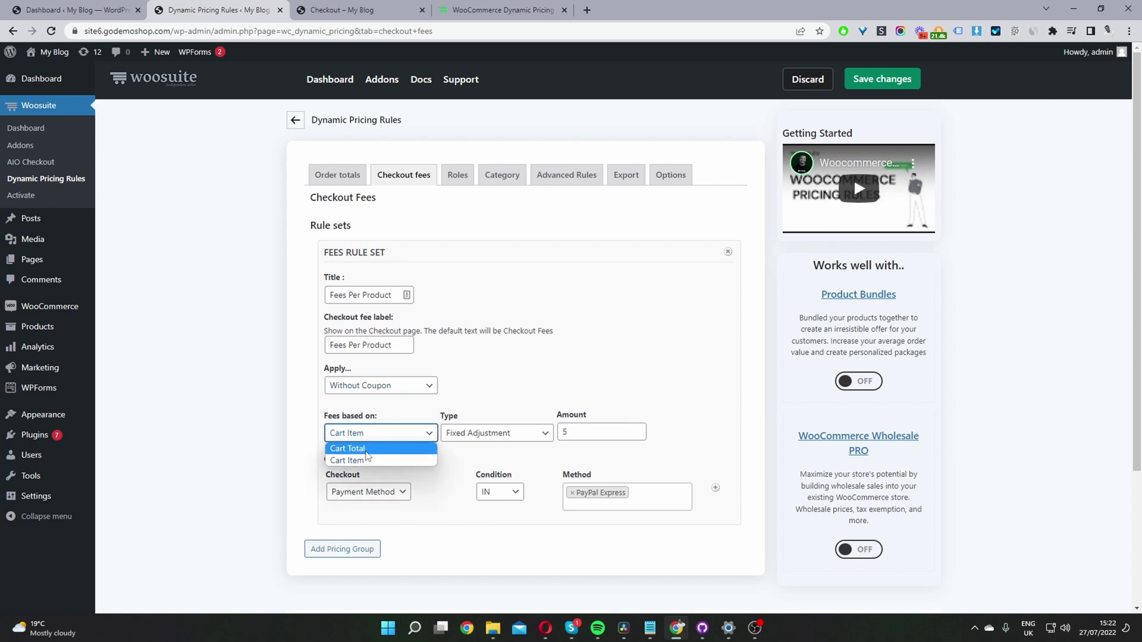
left_click(370, 461)
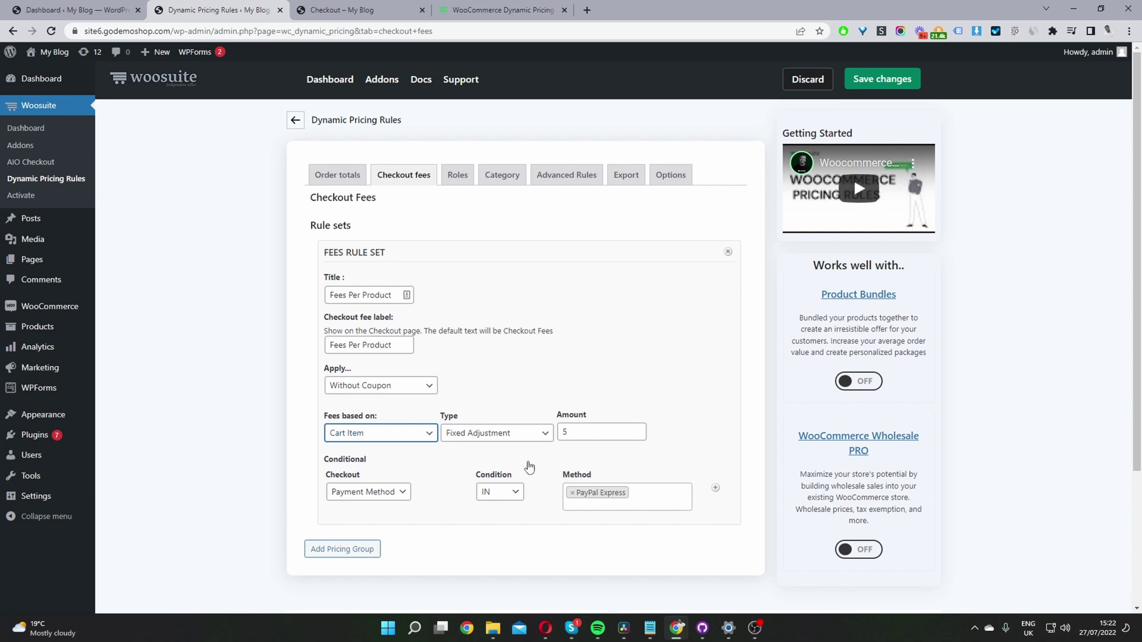
left_click(504, 435)
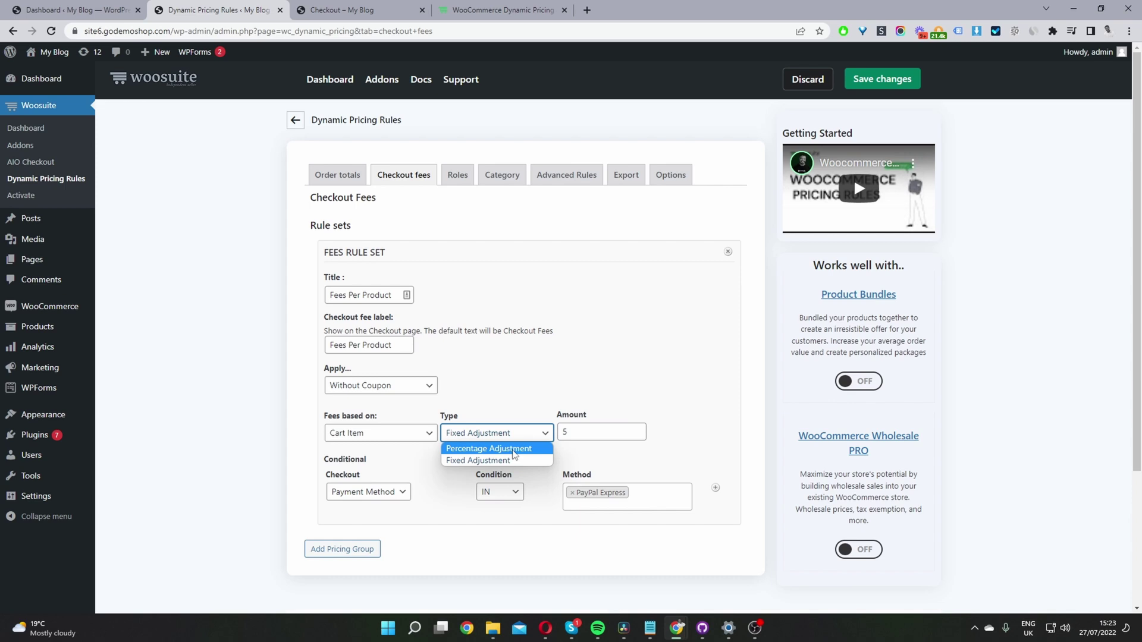
left_click(515, 454)
double_click(563, 431)
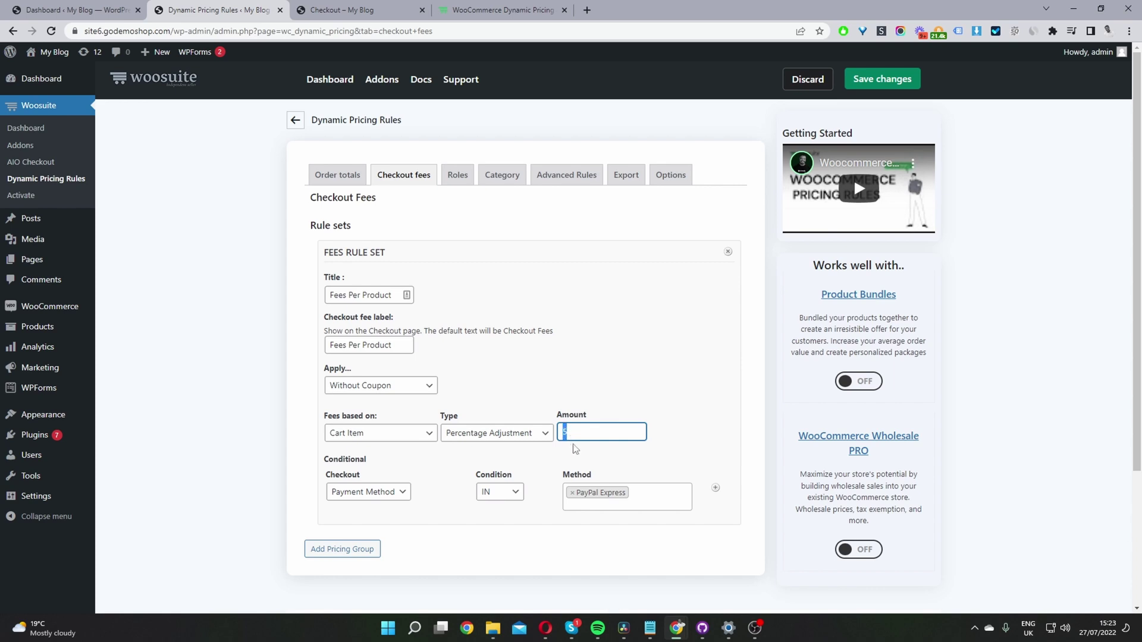
left_click(508, 439)
left_click(478, 461)
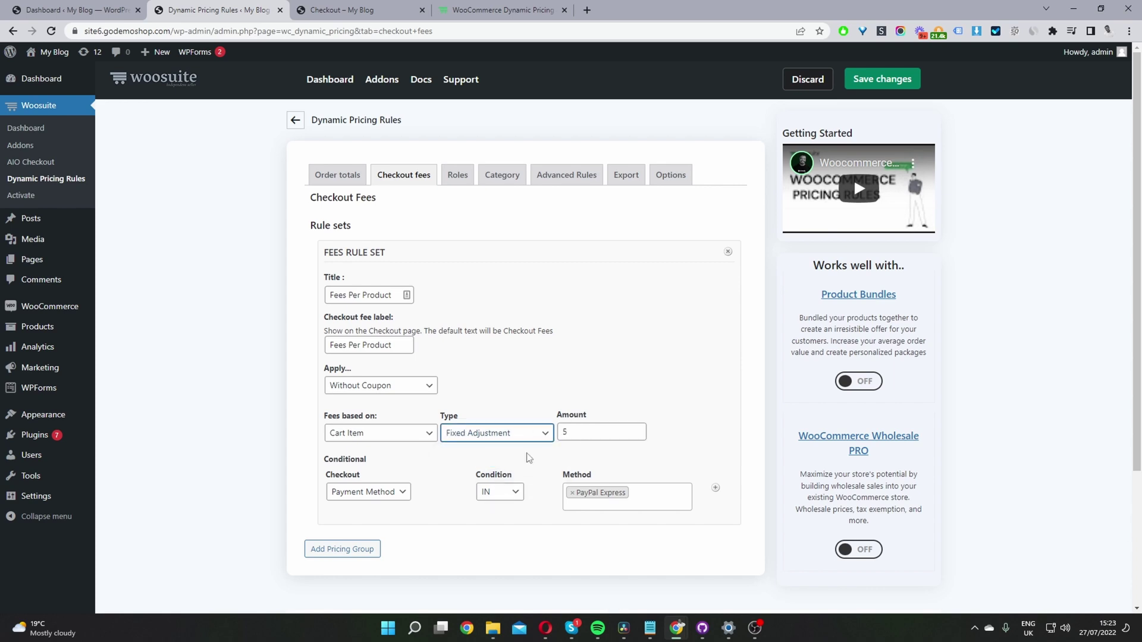
Keep the fee amount at 5 with the condition Payment Method IN
double_click(570, 438)
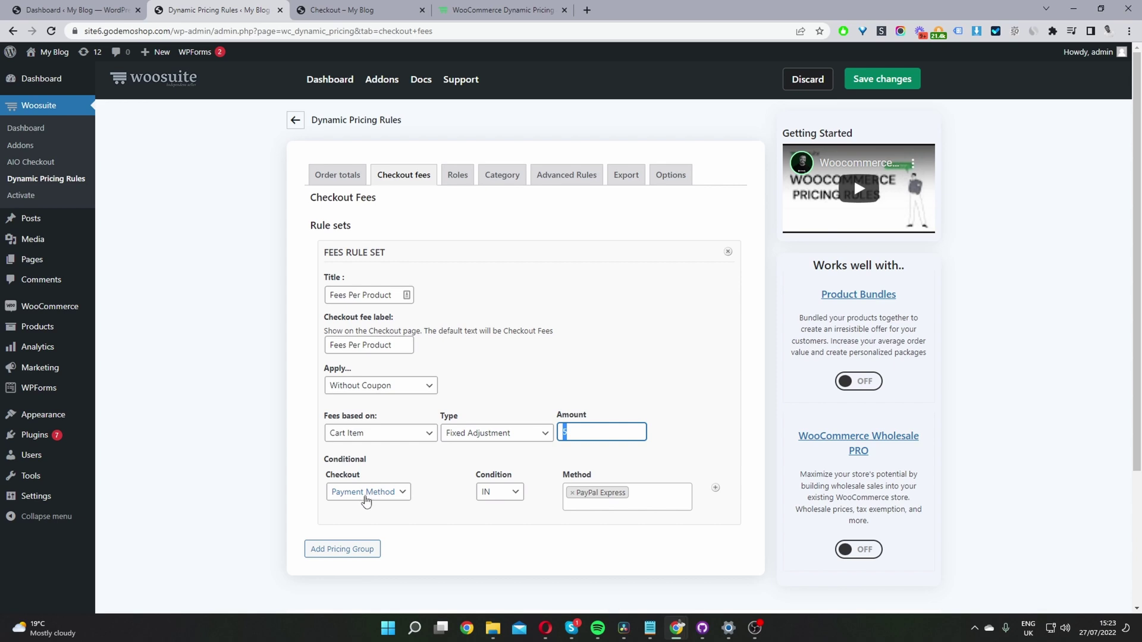
left_click(366, 504)
left_click(381, 491)
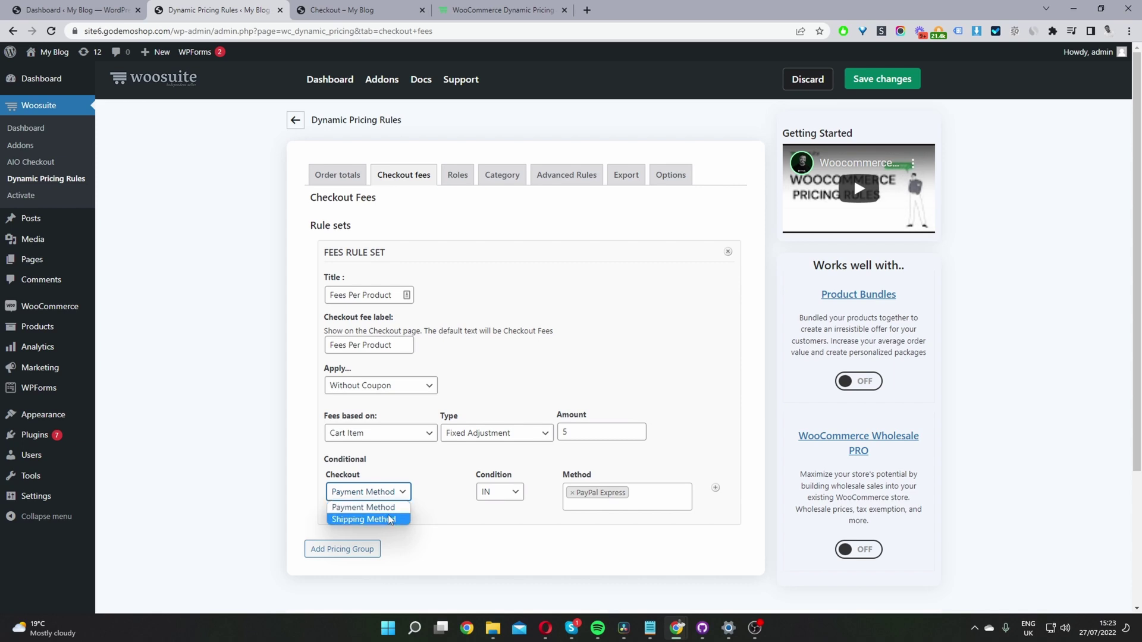
left_click(386, 507)
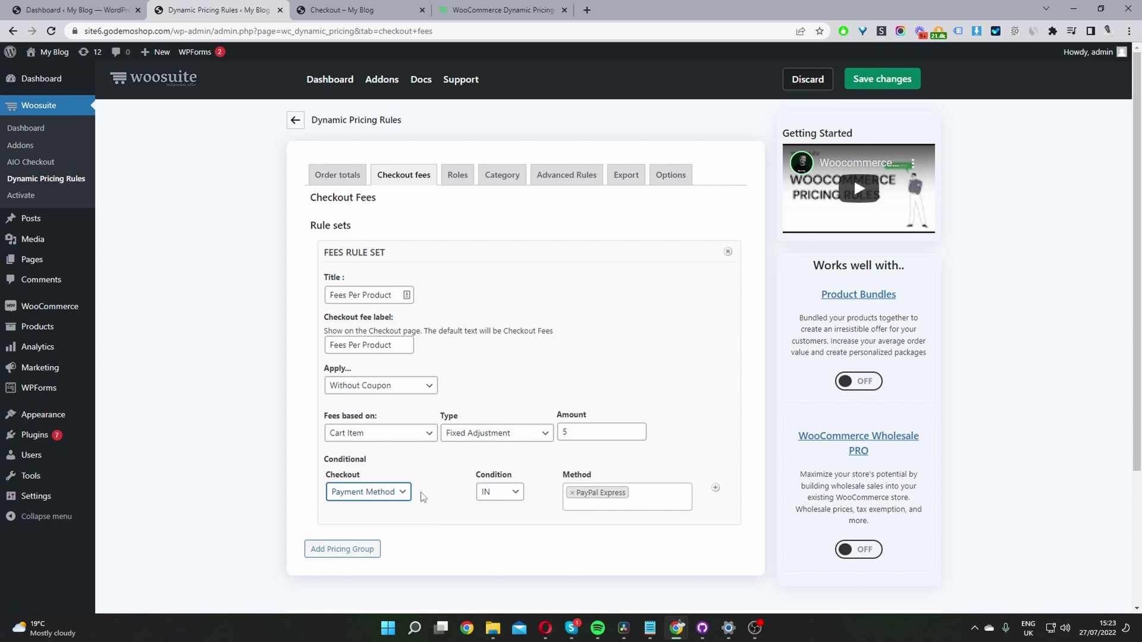
left_click(512, 492)
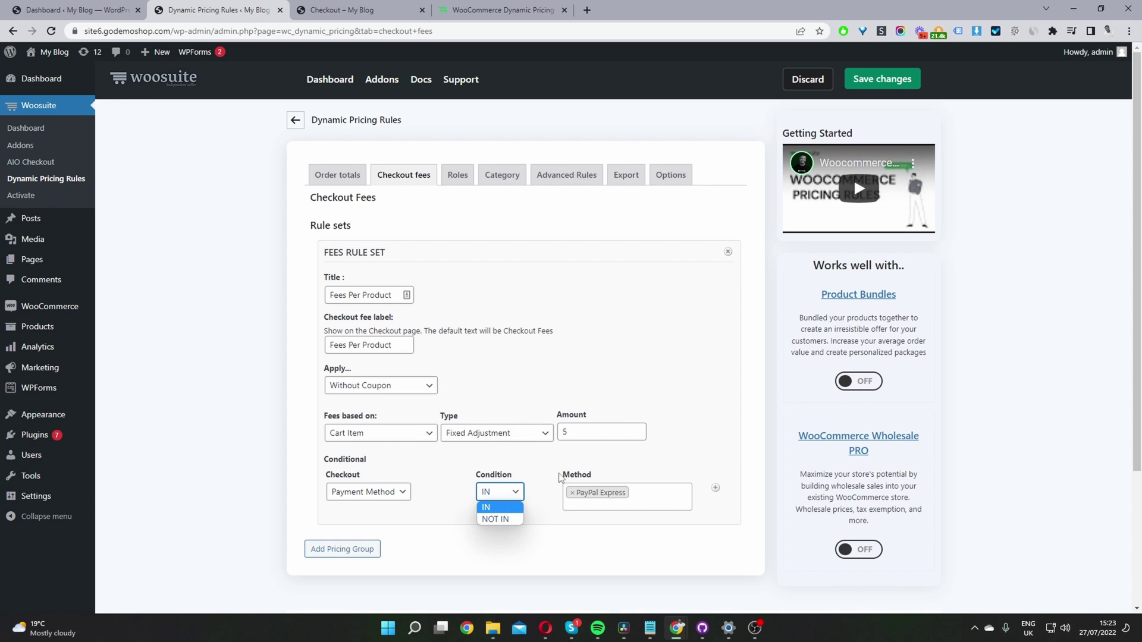
left_click(509, 510)
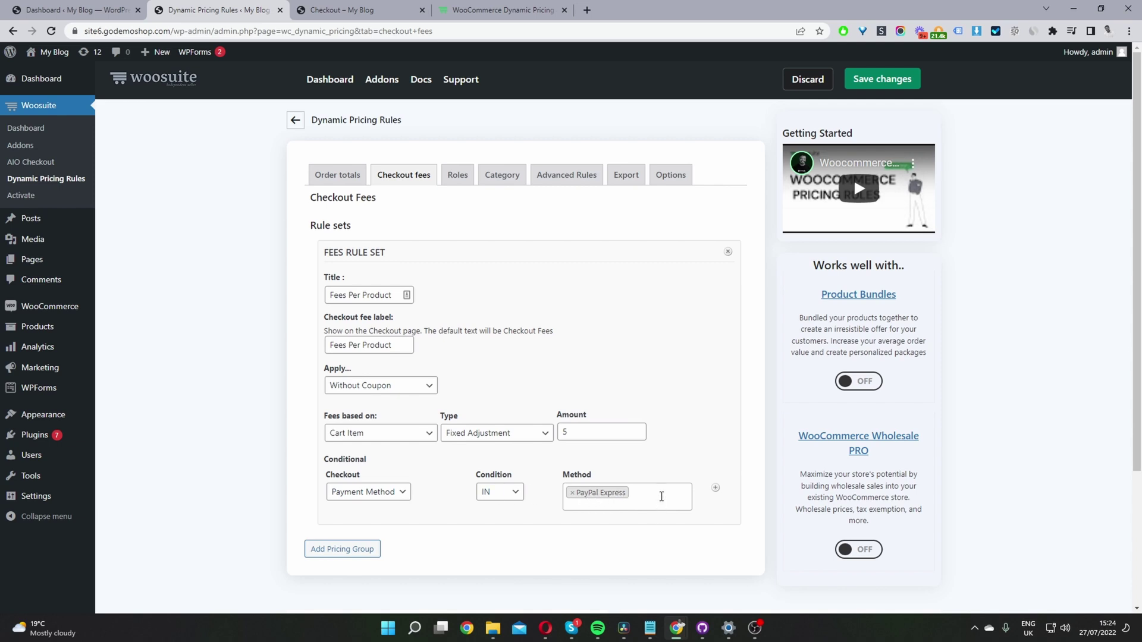
Match PayPal Express as the payment method and save the checkout fee rule
left_click(662, 497)
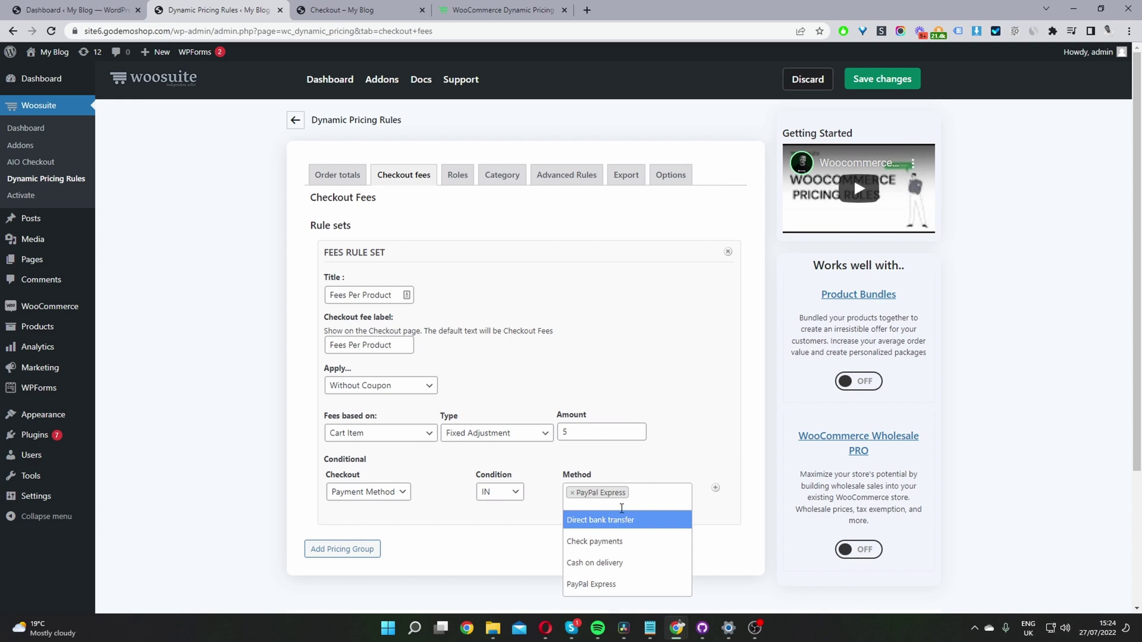
left_click(741, 449)
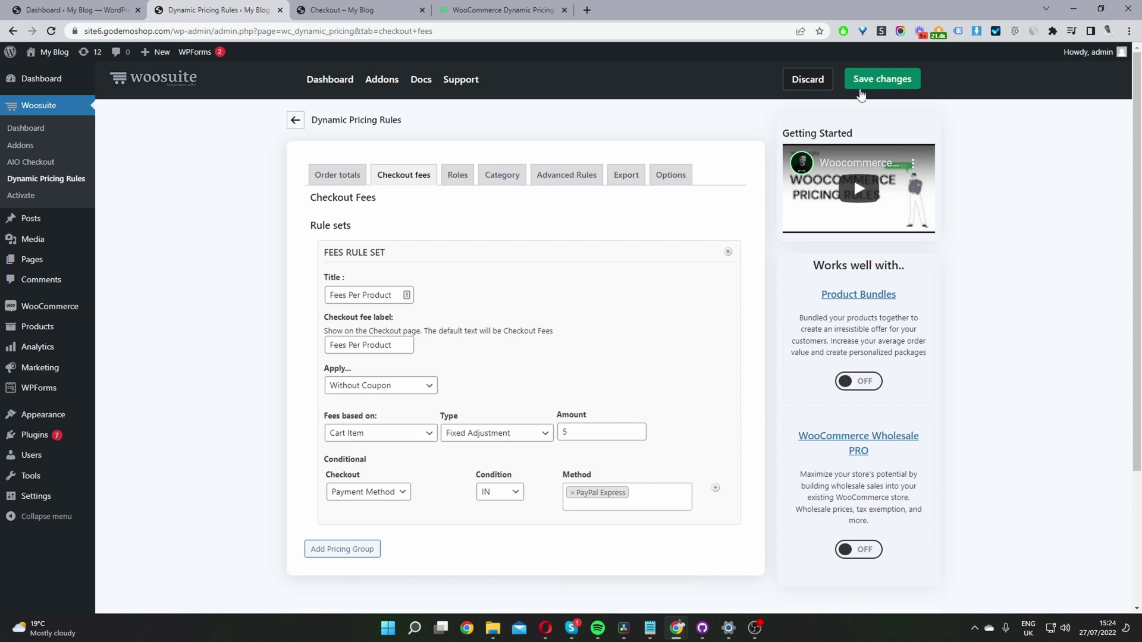
left_click(860, 93)
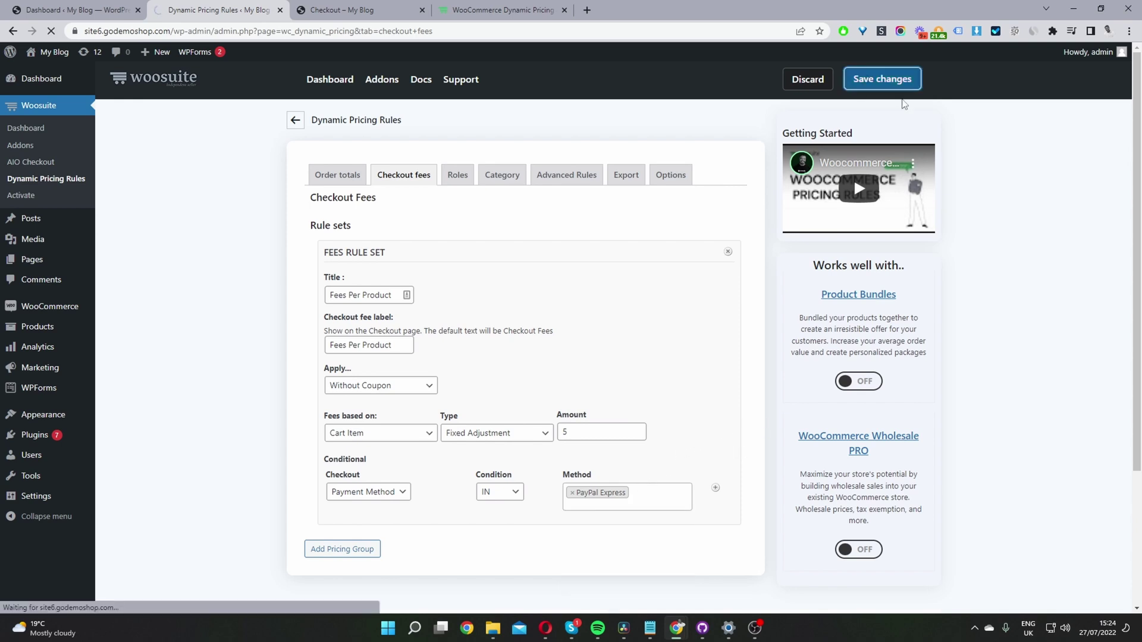
Review the Cap × 2 order summary on the store's checkout page
left_click(336, 16)
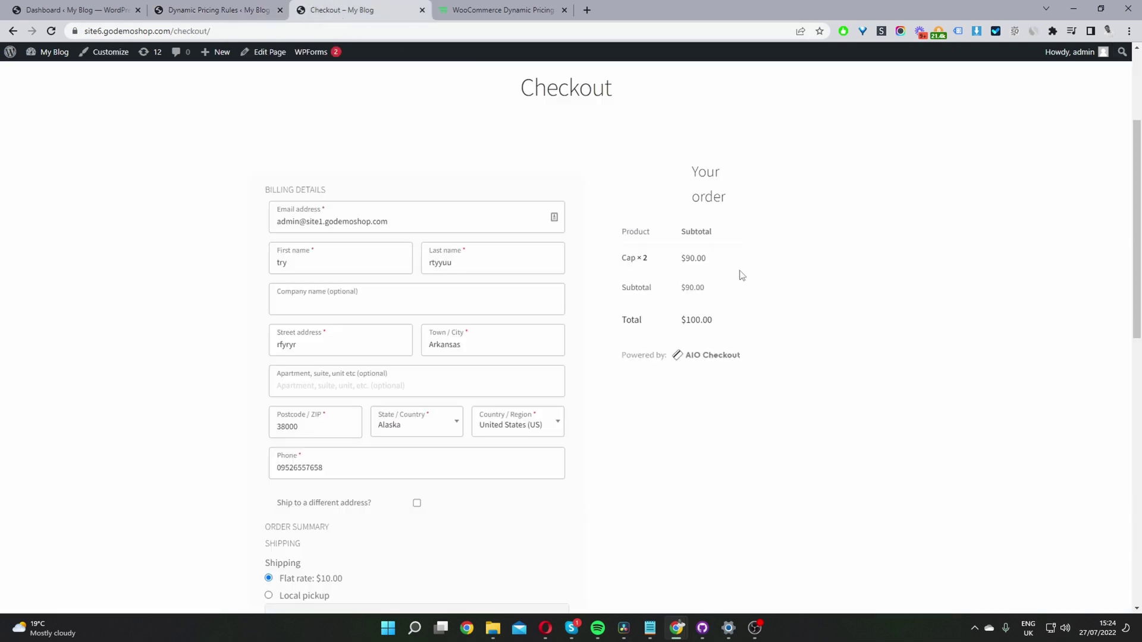
left_click_drag(652, 258, 631, 261)
scroll(701, 261, "down", 6)
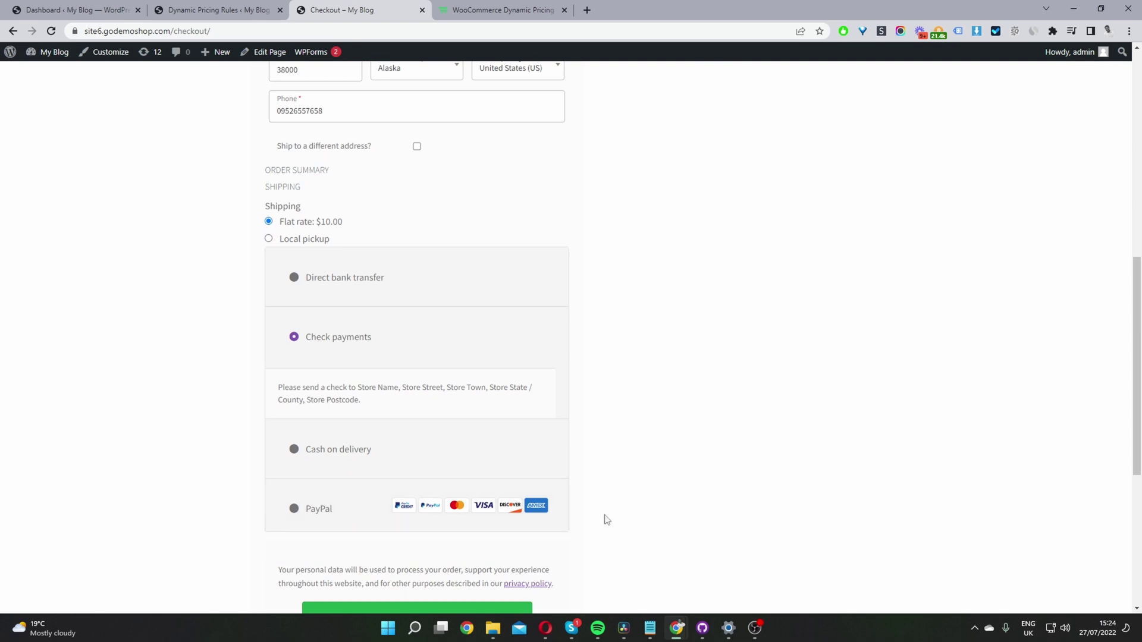
scroll(604, 520, "up", 3)
scroll(496, 297, "up", 2)
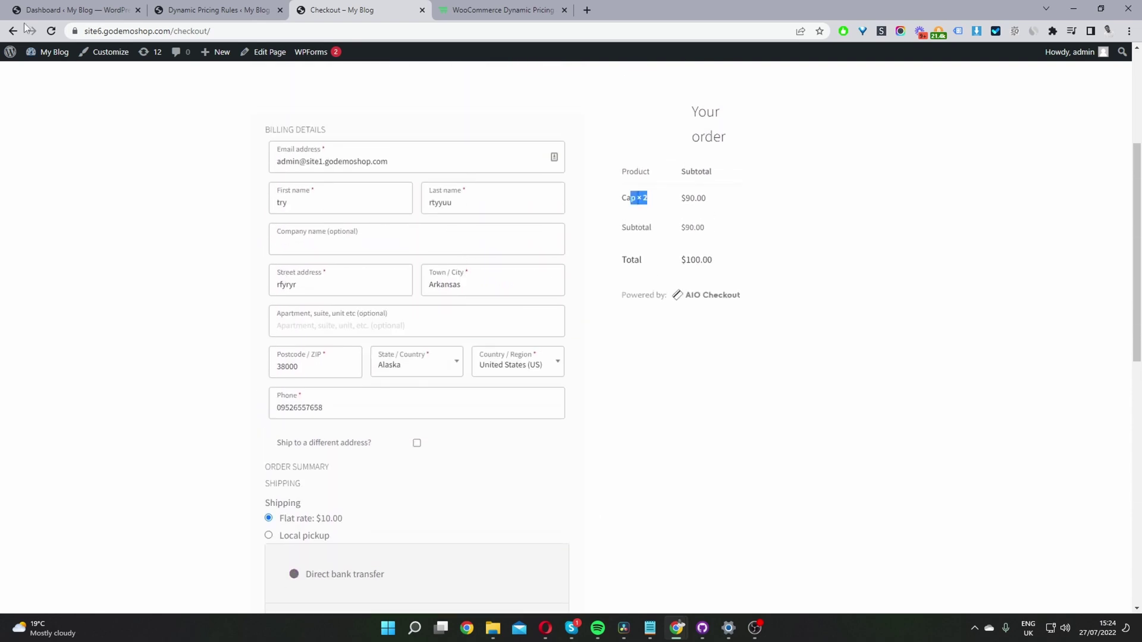
Reload the checkout and select PayPal as the payment method
left_click(51, 31)
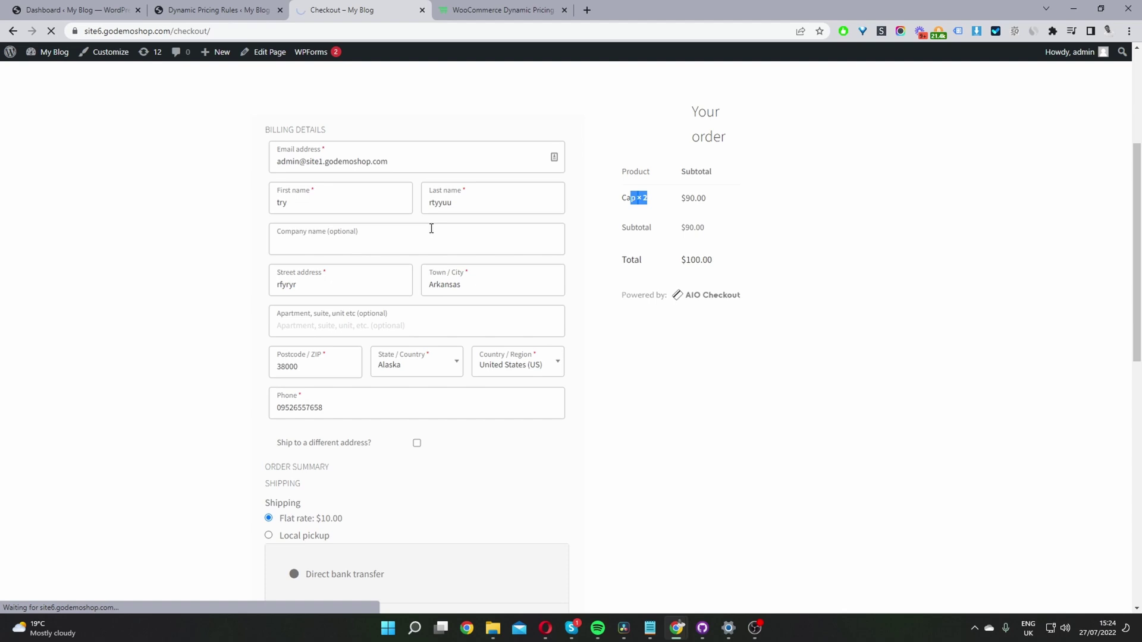
left_click_drag(720, 213, 687, 211)
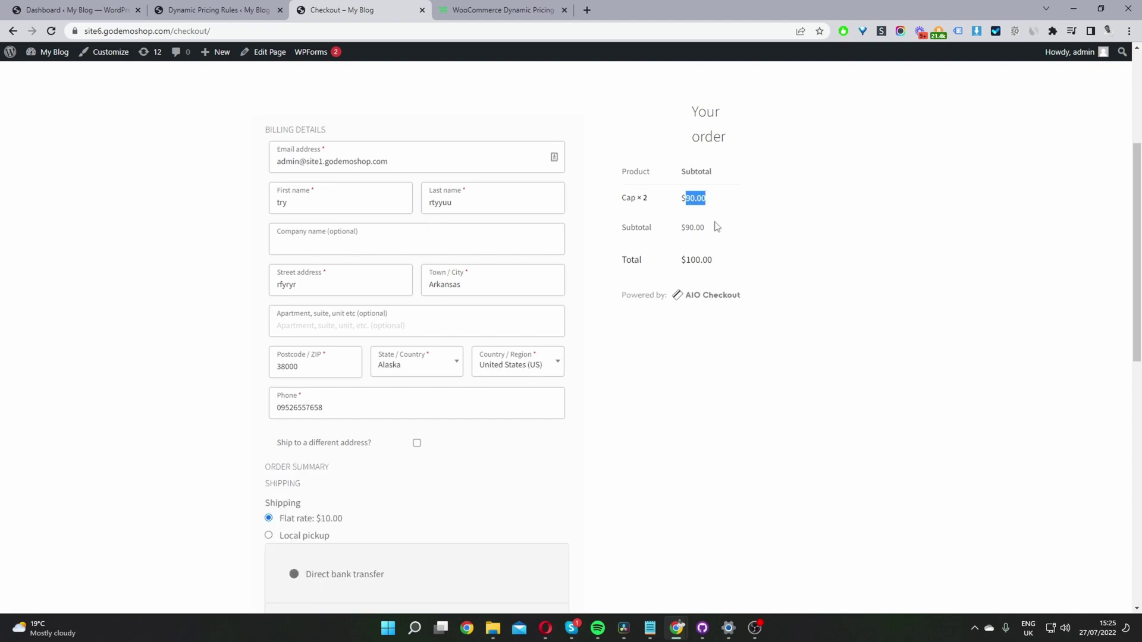
scroll(724, 223, "down", 7)
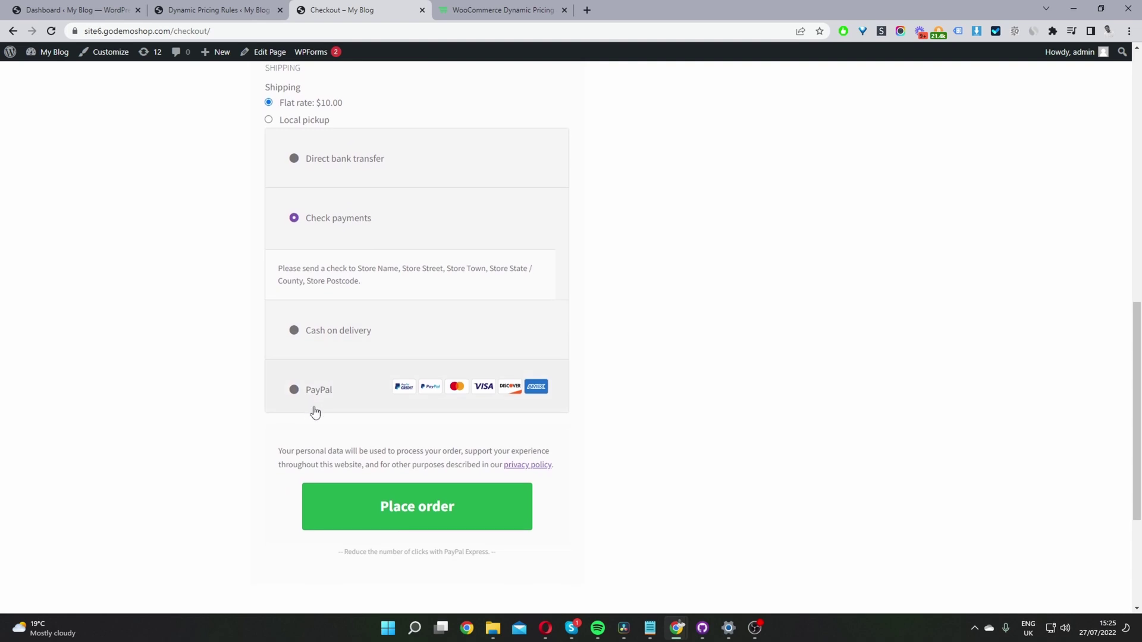
left_click(294, 390)
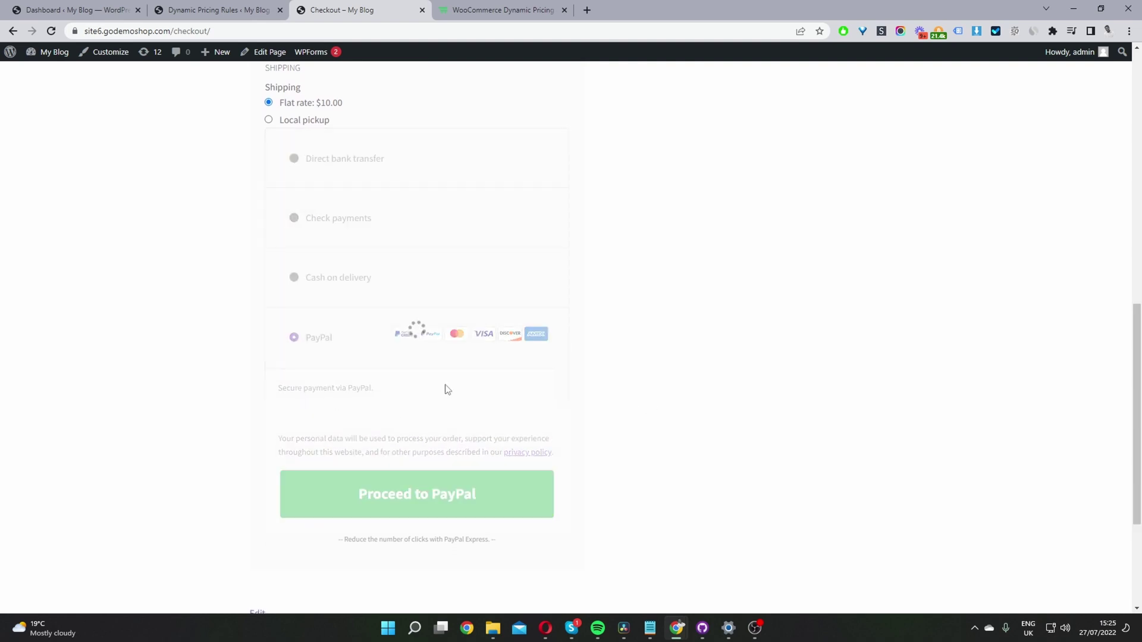
scroll(596, 403, "up", 7)
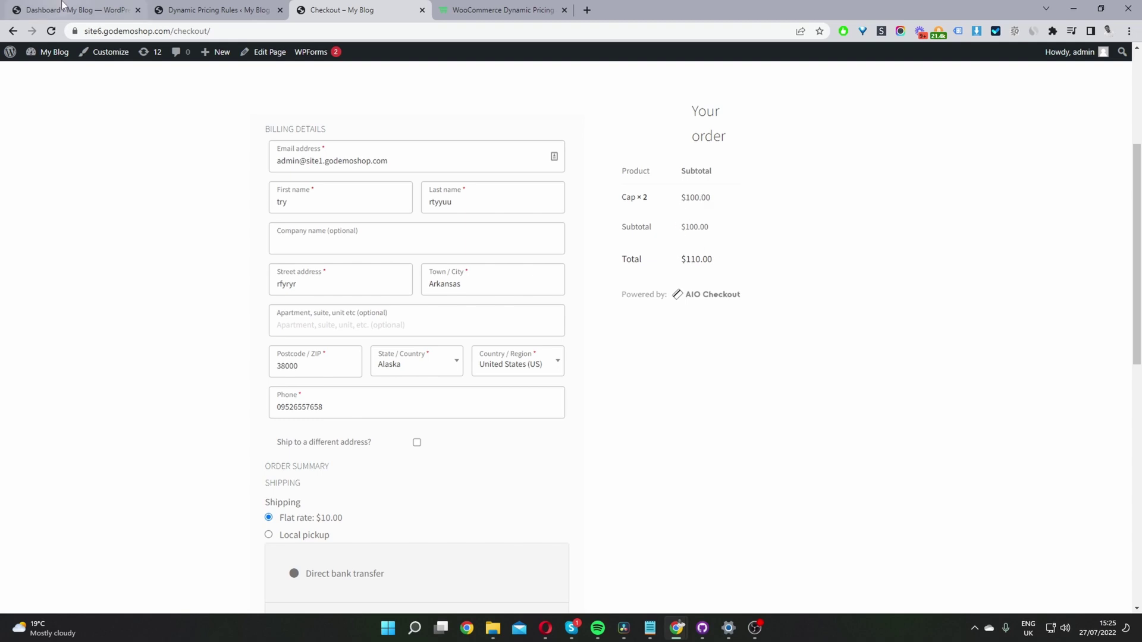
In the fee rule settings, set Fees based on to Cart Total
left_click(219, 10)
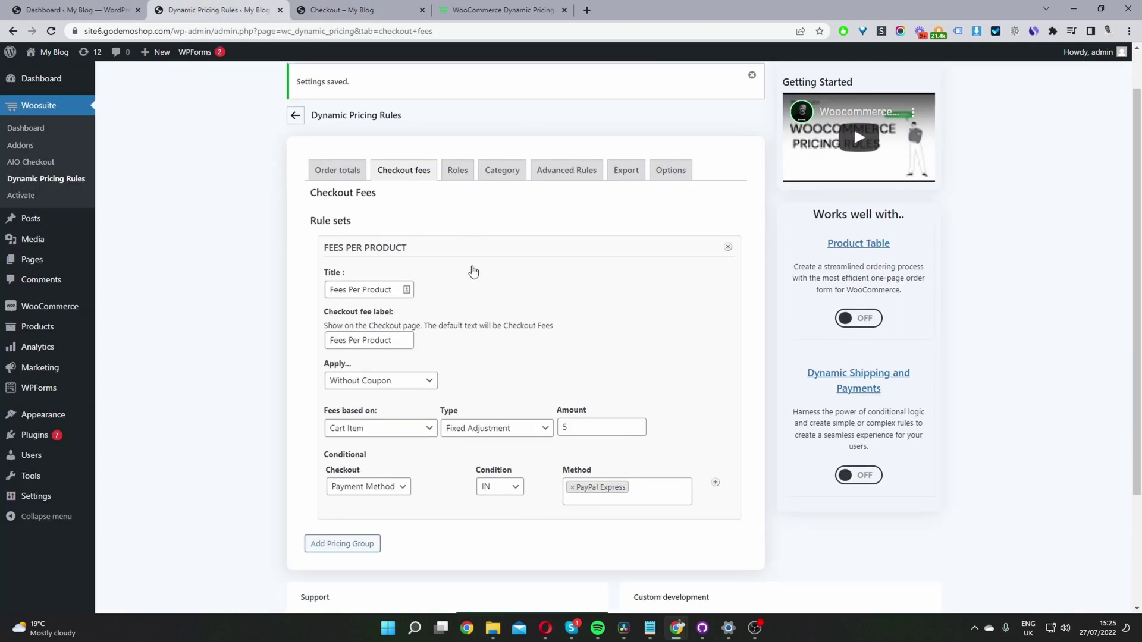
scroll(472, 268, "down", 3)
left_click(374, 301)
left_click(376, 319)
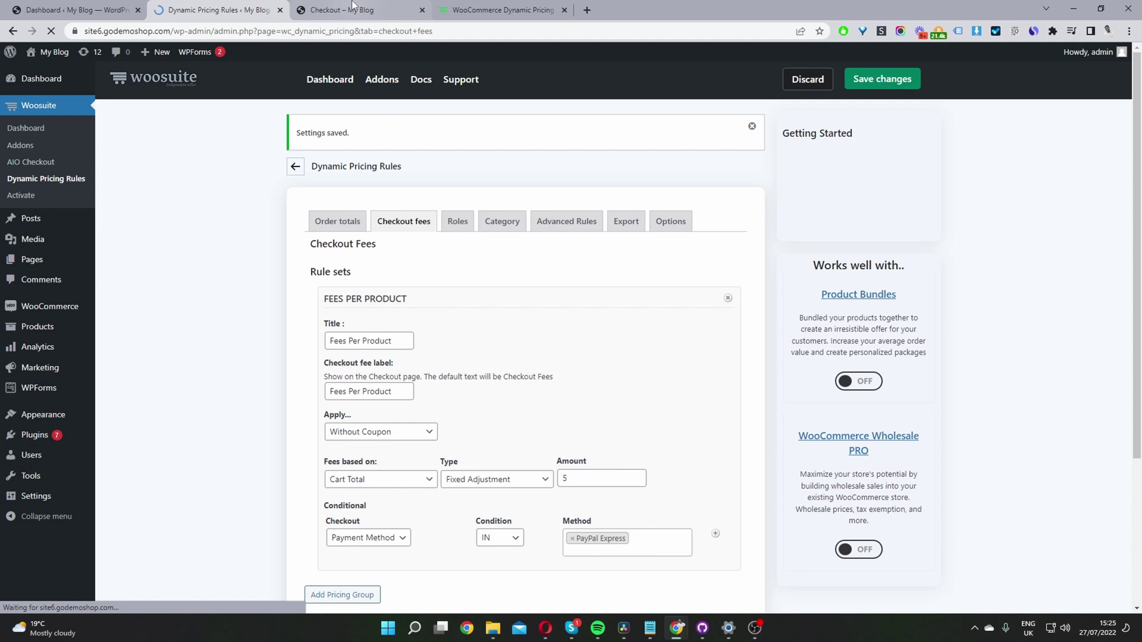
Check the checkout's $90.00 Cap line and the new Fees Per Product line
key("ctrl+Tab")
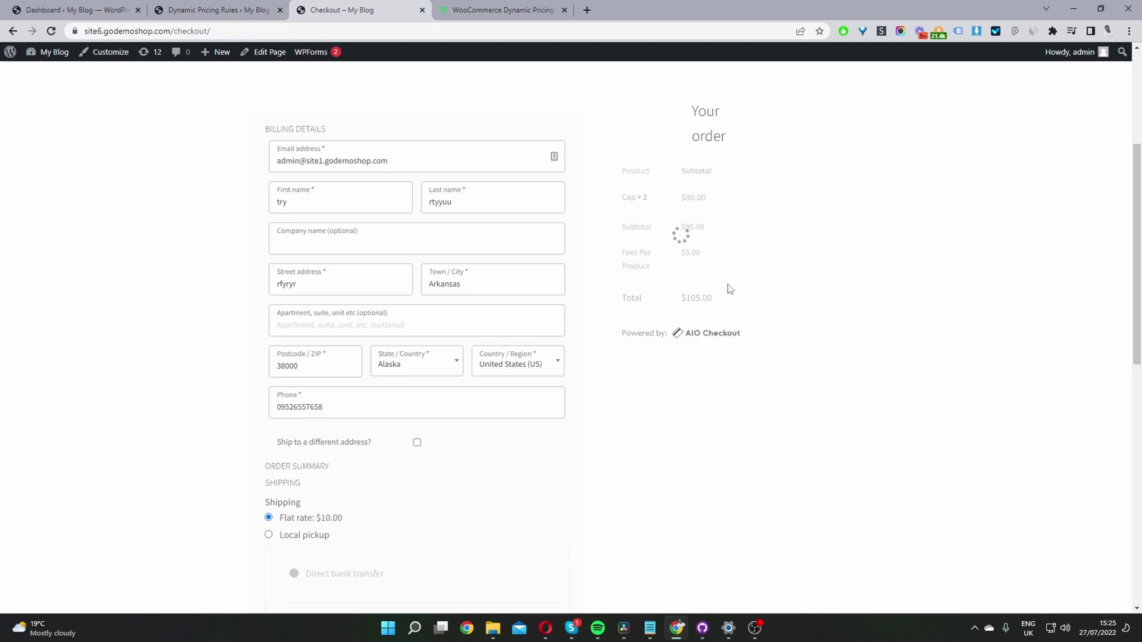
left_click_drag(702, 199, 677, 197)
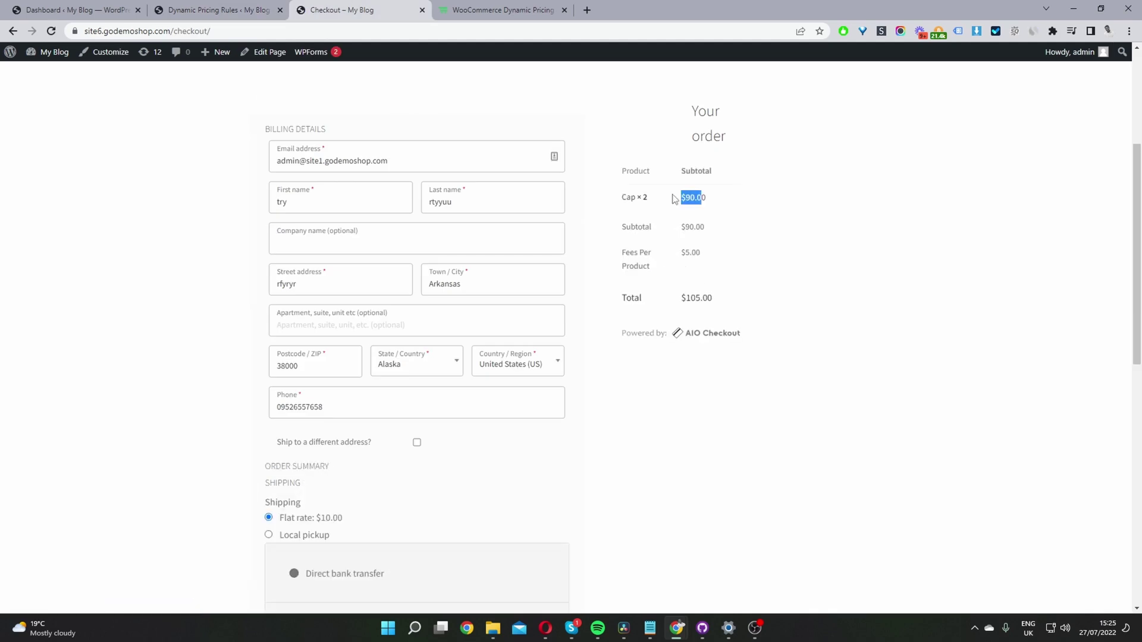
left_click_drag(659, 268, 711, 258)
left_click(642, 262)
Change the checkout fee label to 'Handling fee' and save the settings
left_click(245, 10)
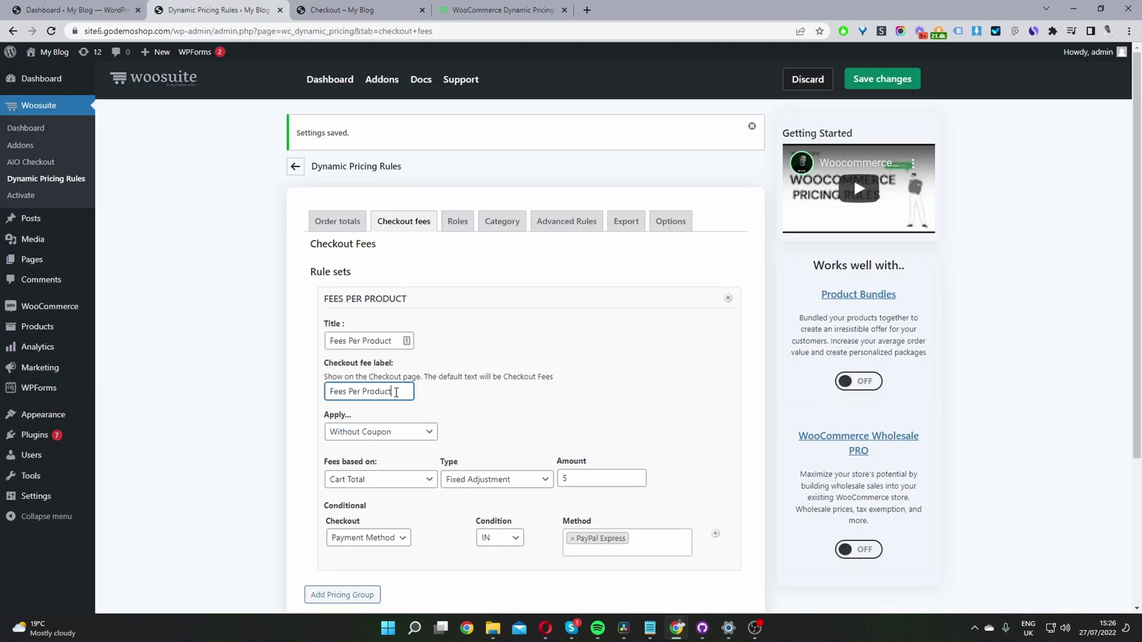
left_click_drag(395, 391, 207, 375)
type("Handling fee")
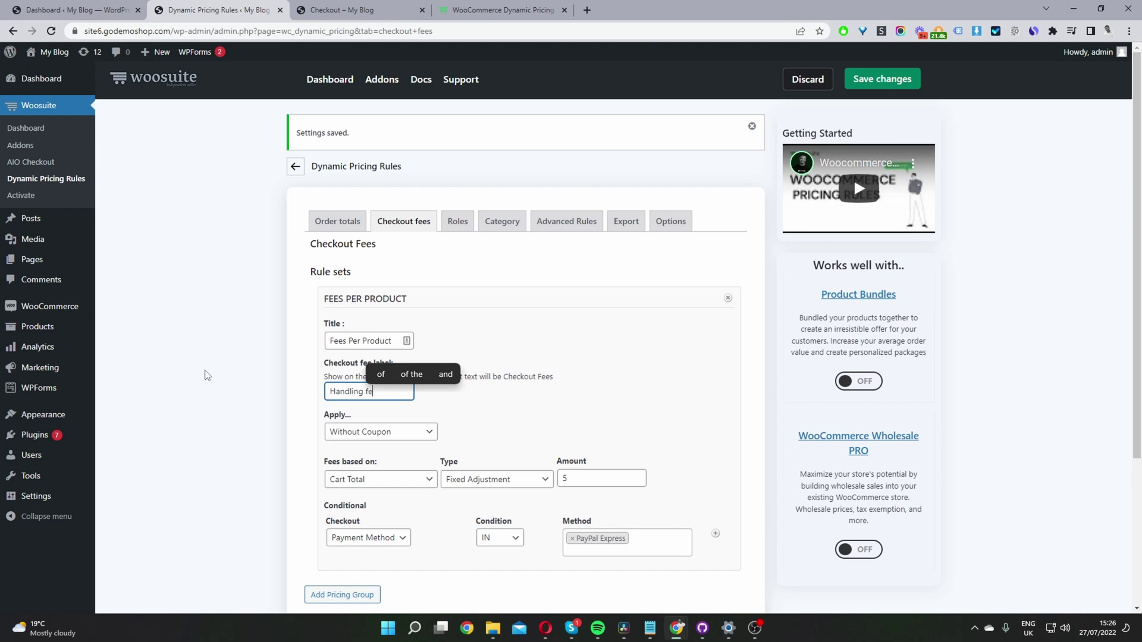
left_click(882, 78)
Reload the checkout to confirm the Handling fee $5.00 line
left_click(366, 7)
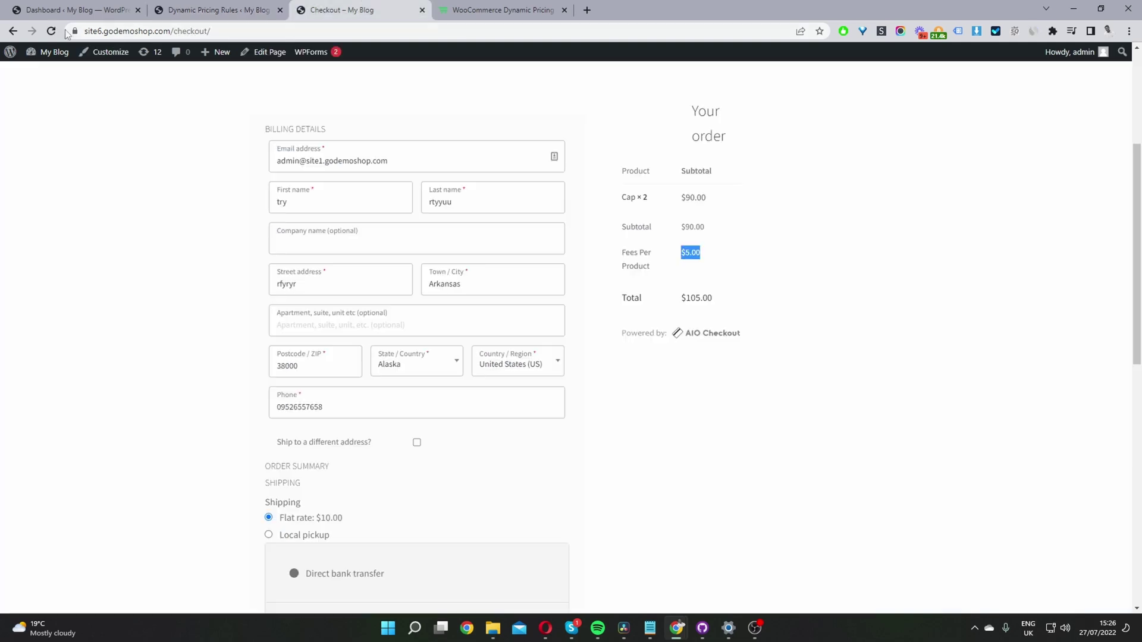
key("F5")
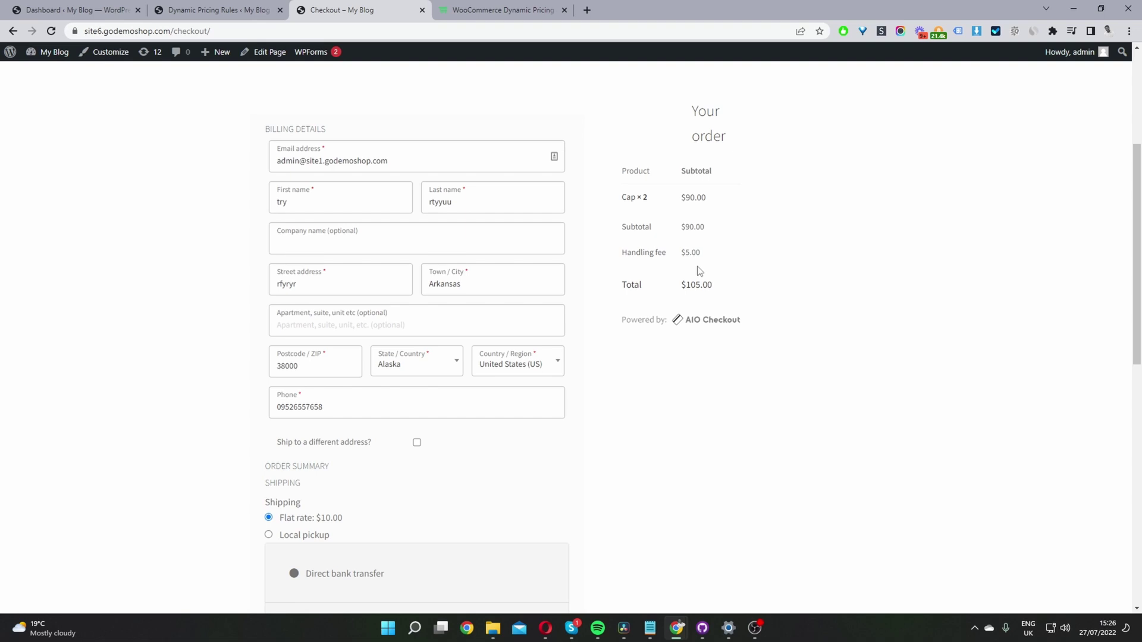
left_click_drag(696, 252, 685, 263)
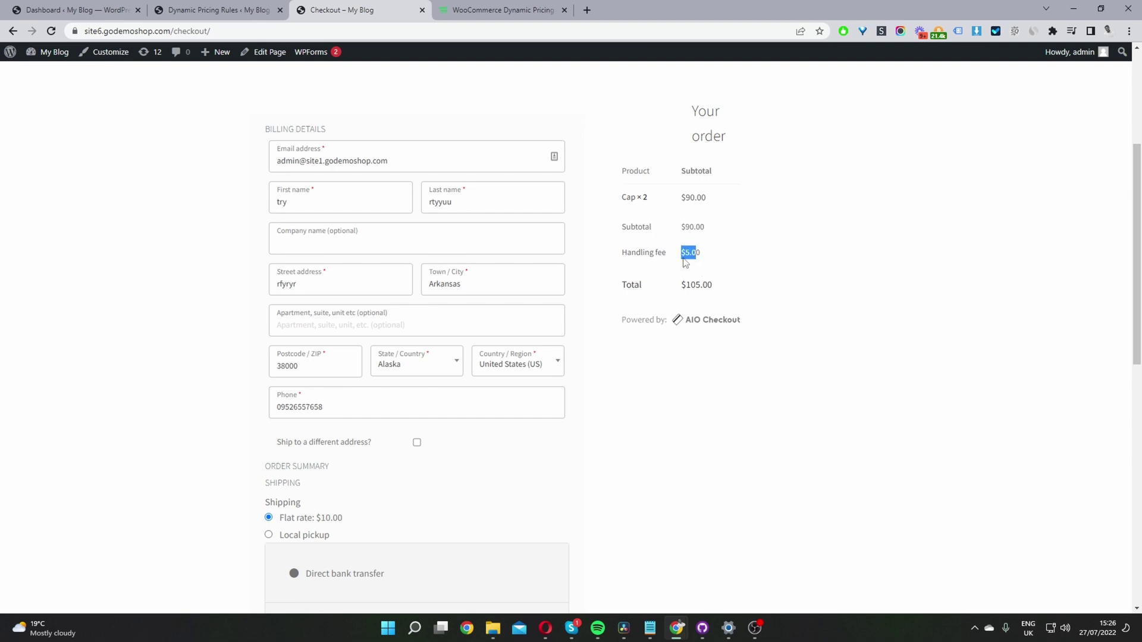